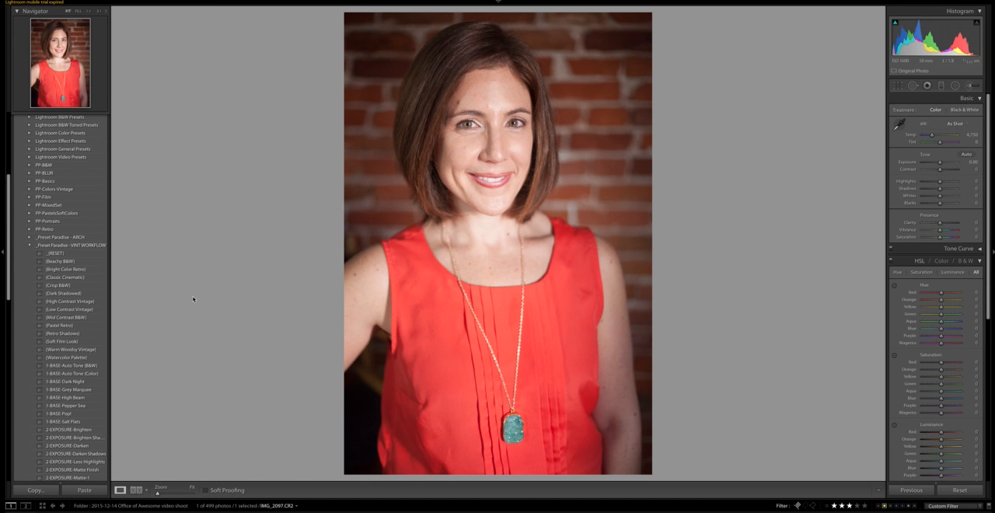
# Step: Apply the Retro Shadows preset from the _Preset Paradise - VINT WORKFLOW collection to the portrait
pyautogui.scroll(-3, 82, 323)
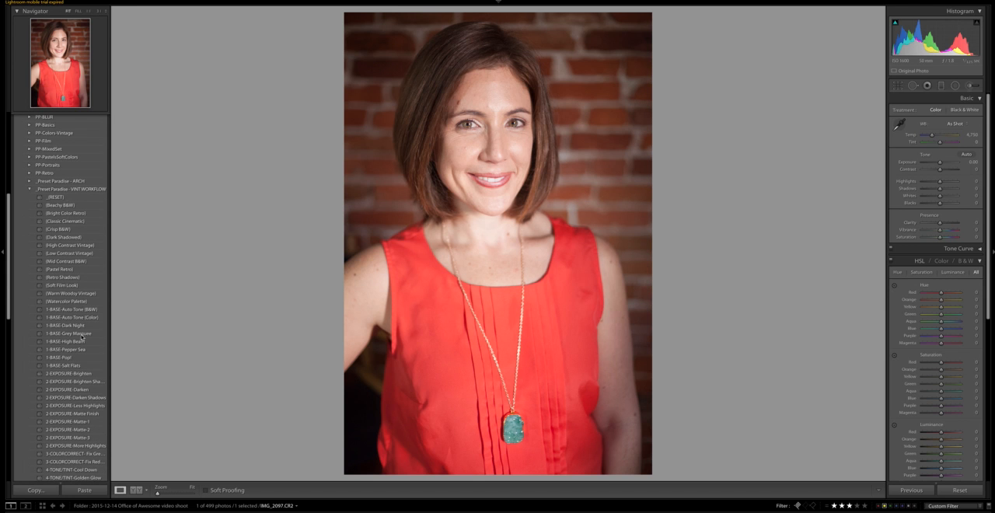
pyautogui.click(60, 278)
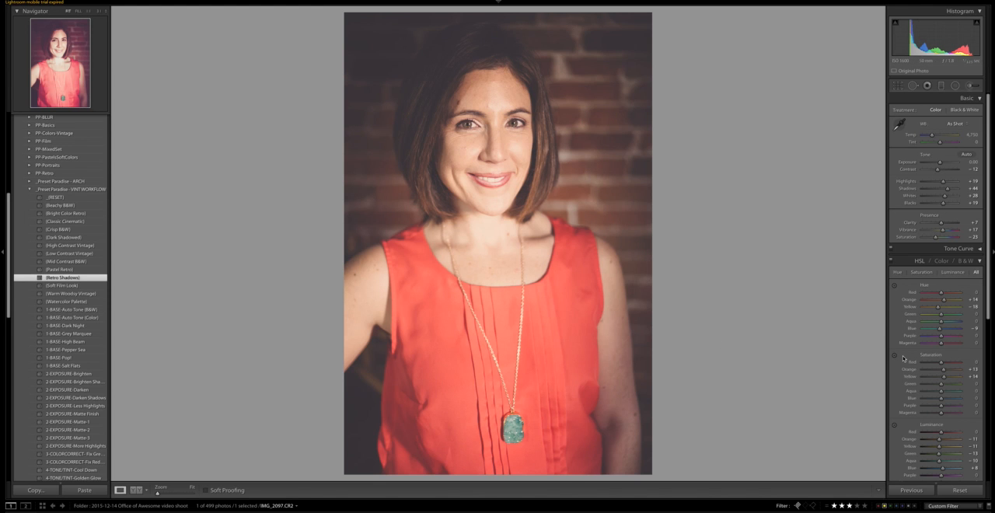
# Step: Try lightening the photo's corners with a post-crop vignetting amount of +13, and reset it
pyautogui.scroll(-6, 903, 359)
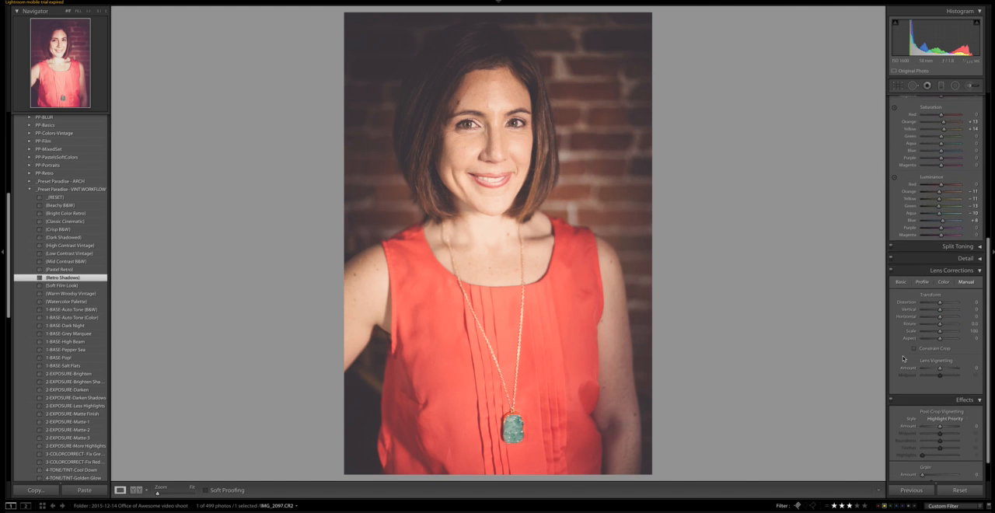
pyautogui.scroll(-1, 903, 358)
pyautogui.scroll(-1, 903, 358)
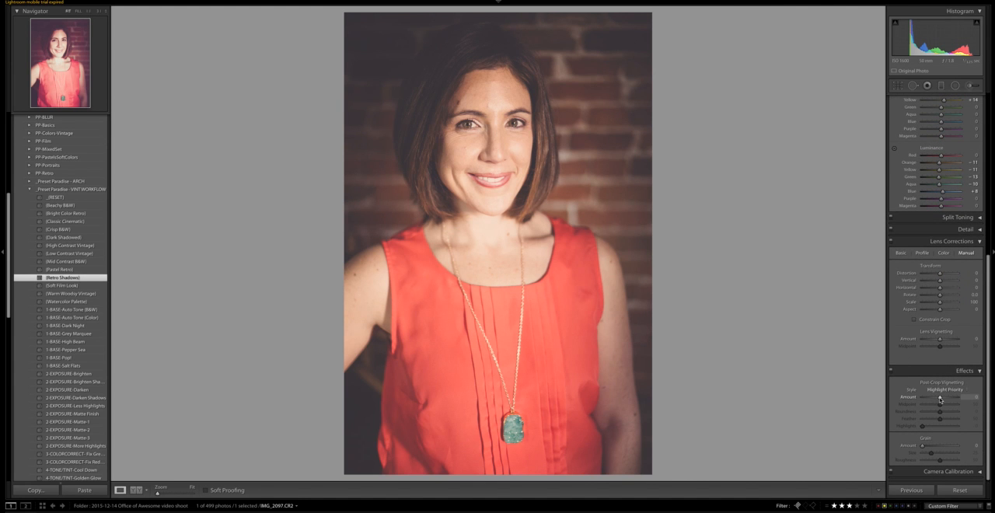
pyautogui.moveTo(940, 400); pyautogui.dragTo(942, 400)
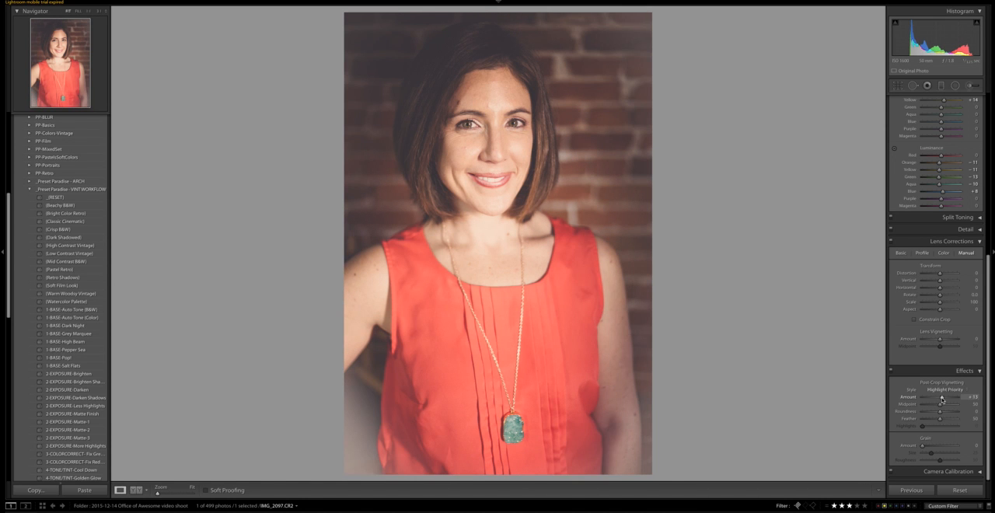
pyautogui.doubleClick(942, 400)
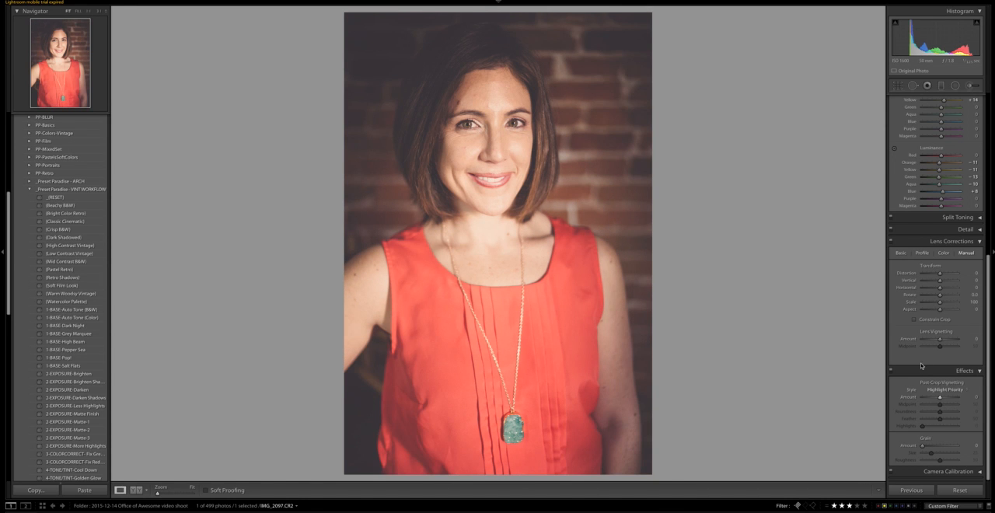
# Step: Set manual lens vignetting to amount +95 and midpoint 28, and cool the white balance temperature to 4,414
pyautogui.moveTo(940, 342)
pyautogui.mouseDown()
pyautogui.moveTo(958, 342)
pyautogui.moveTo(933, 348)
pyautogui.mouseUp()
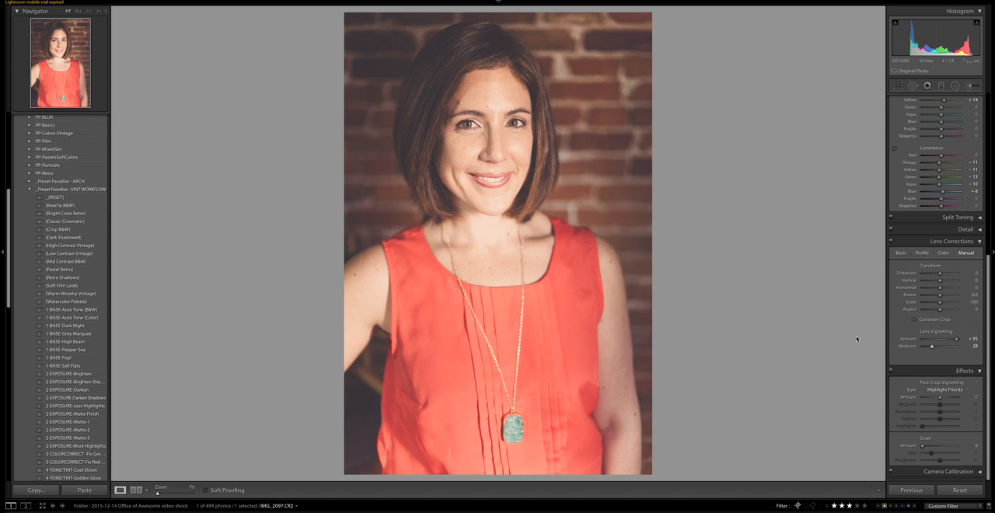
pyautogui.scroll(7, 919, 240)
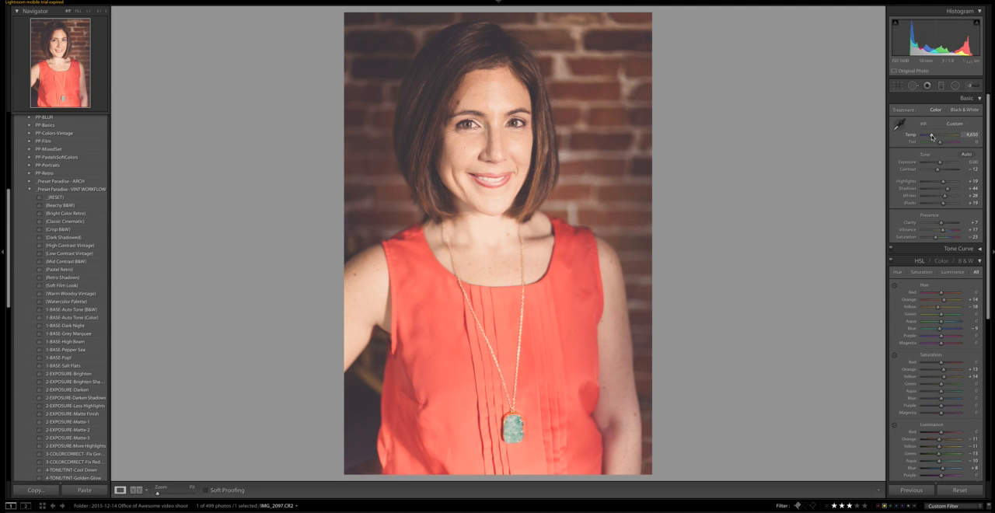
pyautogui.moveTo(932, 136); pyautogui.dragTo(931, 136)
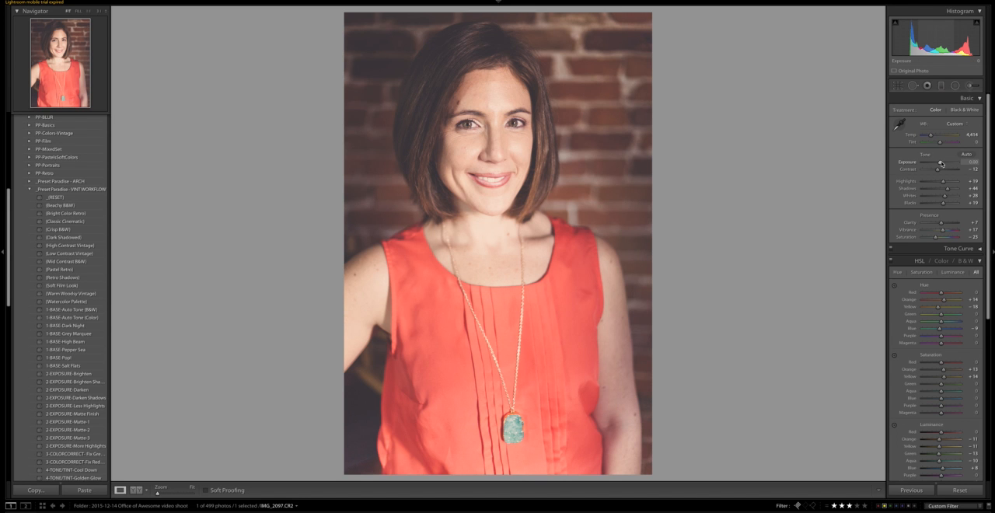
# Step: Try an exposure of +0.27 and a clarity of +24 on the whole photo, and revert both
pyautogui.moveTo(941, 163); pyautogui.dragTo(942, 163)
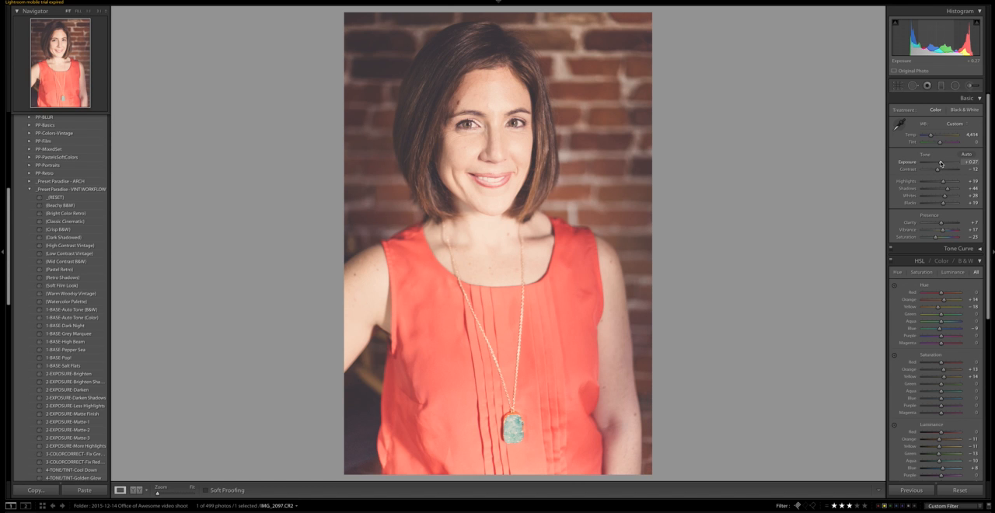
pyautogui.moveTo(942, 164); pyautogui.dragTo(940, 164)
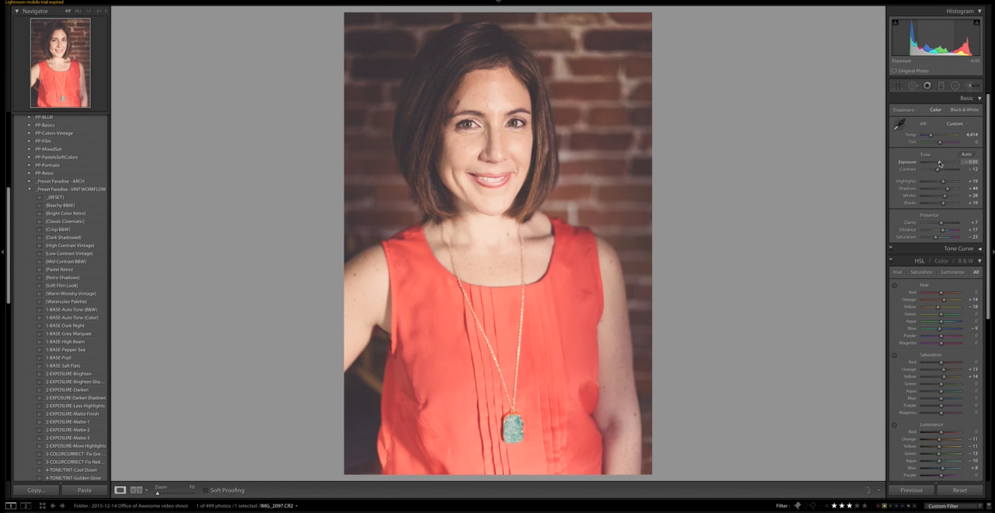
pyautogui.doubleClick(940, 162)
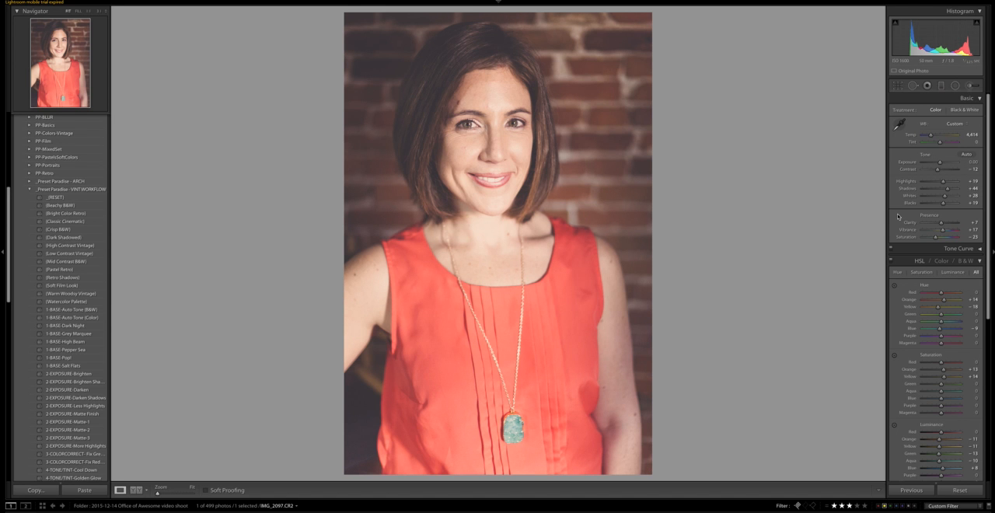
pyautogui.moveTo(941, 224); pyautogui.dragTo(944, 224)
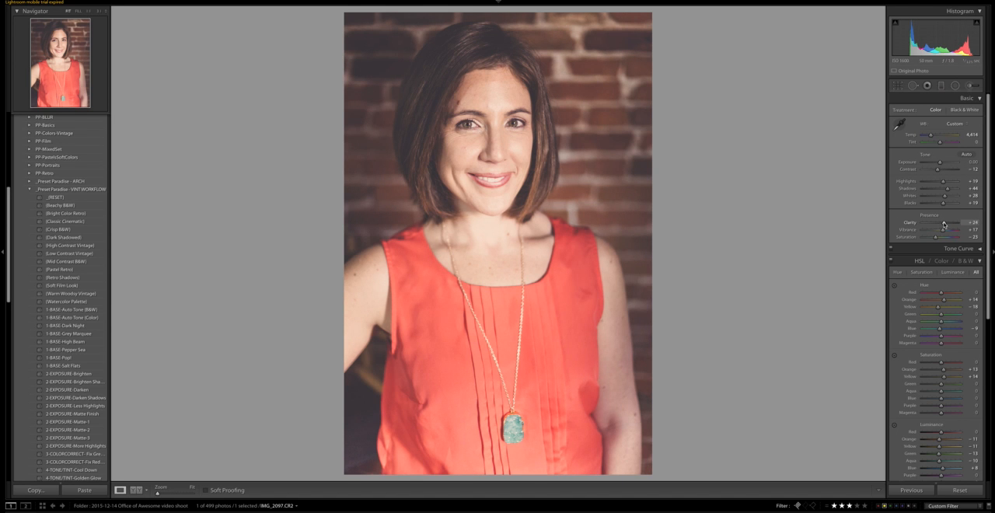
pyautogui.hotkey('ctrl', 'z')
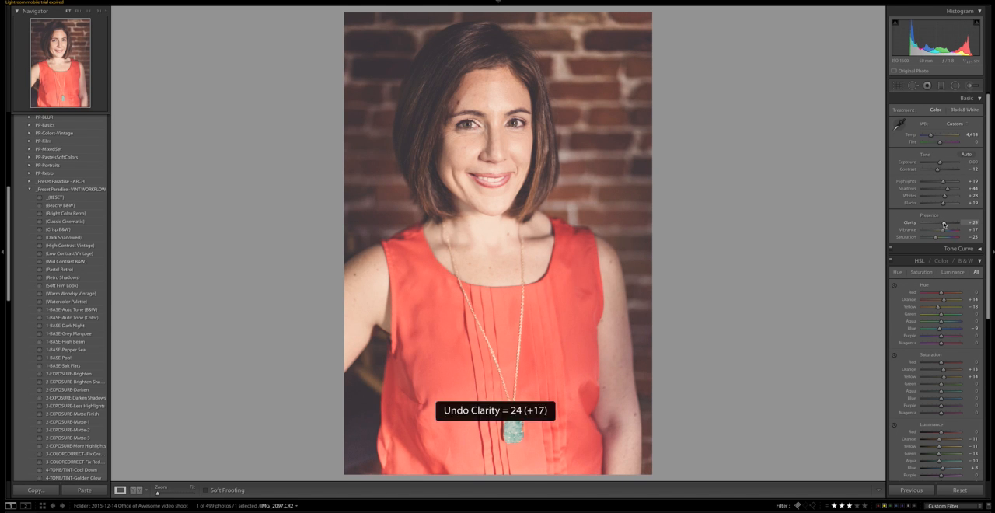
# Step: Review the preset's HSL, Split Toning, sharpening and noise reduction settings
pyautogui.scroll(-3, 902, 219)
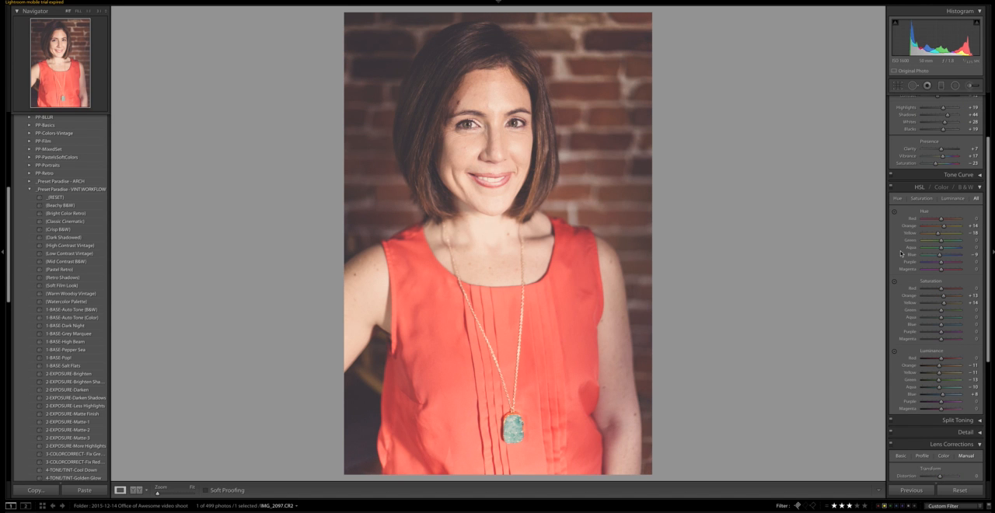
pyautogui.click(980, 434)
pyautogui.click(980, 288)
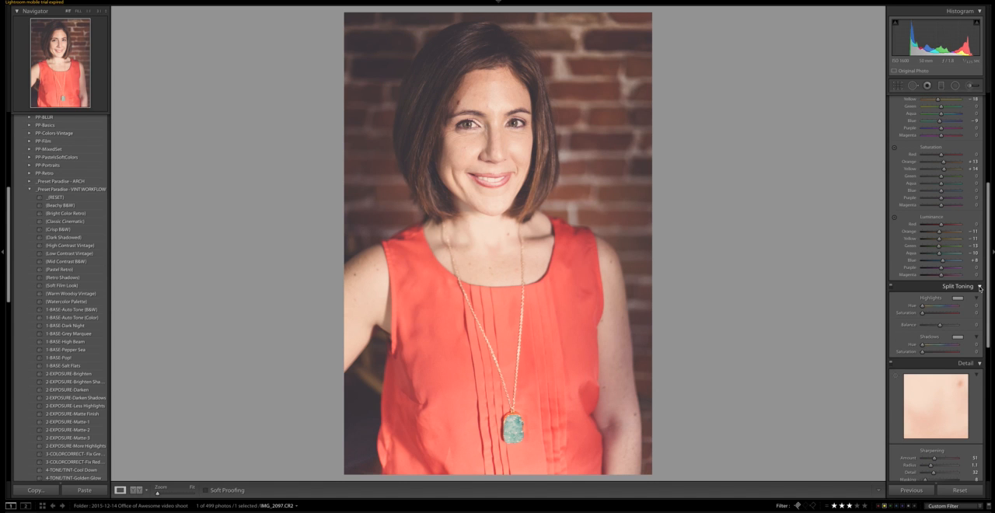
pyautogui.click(981, 287)
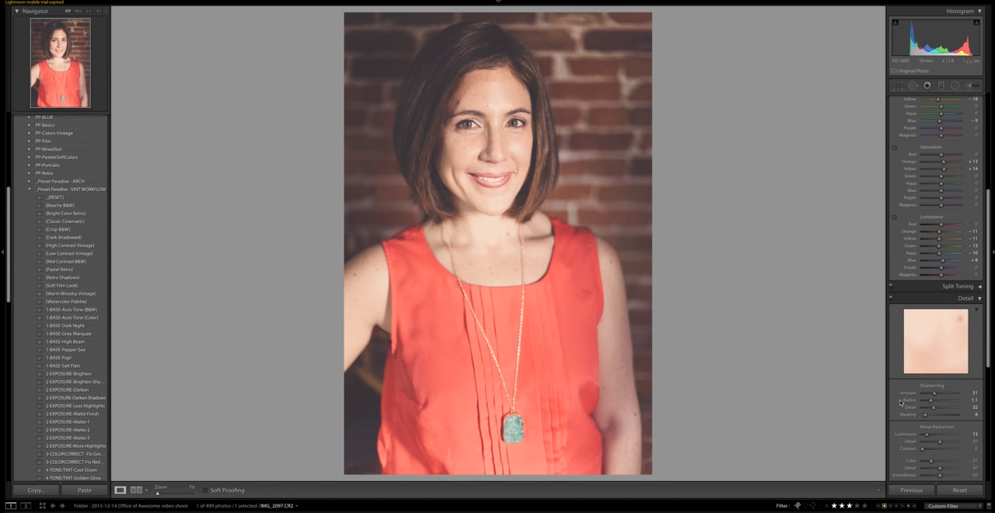
pyautogui.scroll(6, 899, 335)
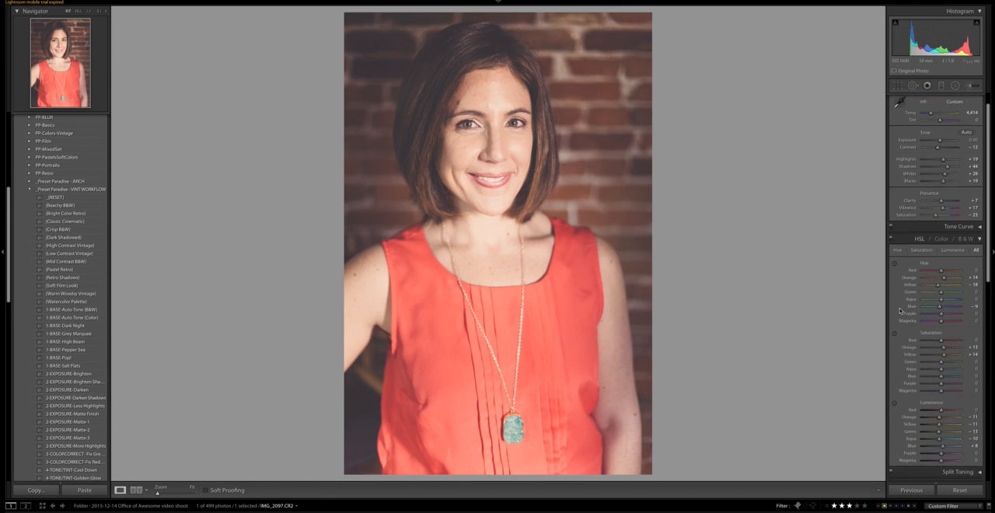
pyautogui.scroll(-1, 900, 311)
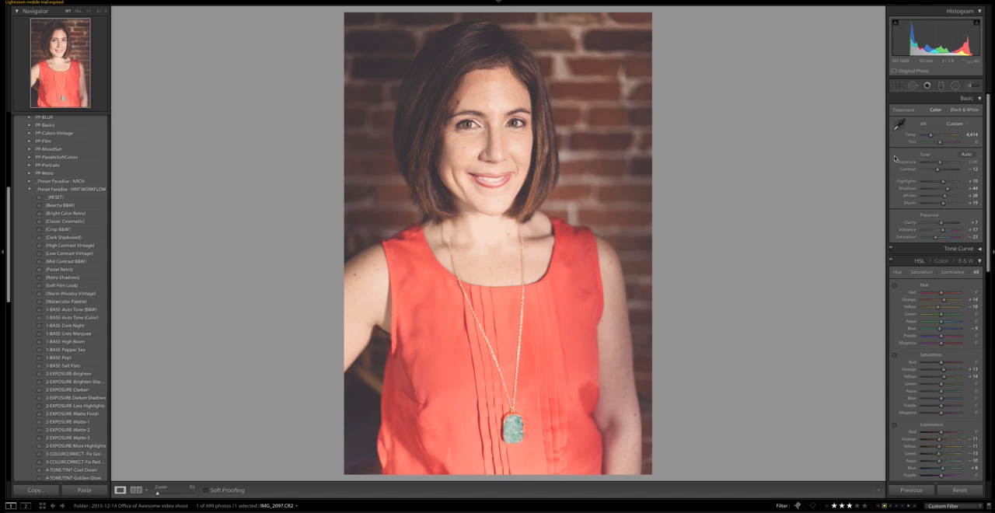
# Step: Paint over the woman's facial skin with the Adjustment Brush, using the Skin-Soften effect
pyautogui.click(969, 86)
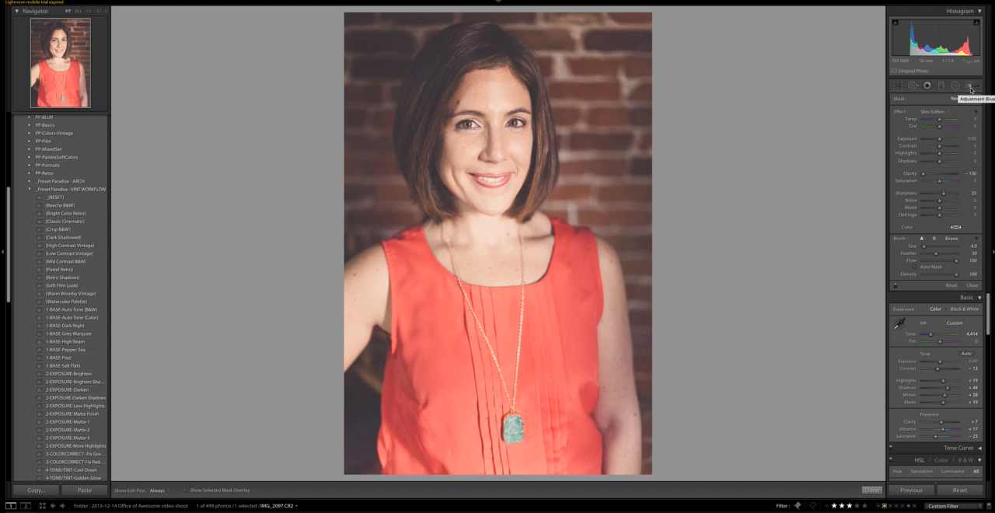
pyautogui.click(925, 113)
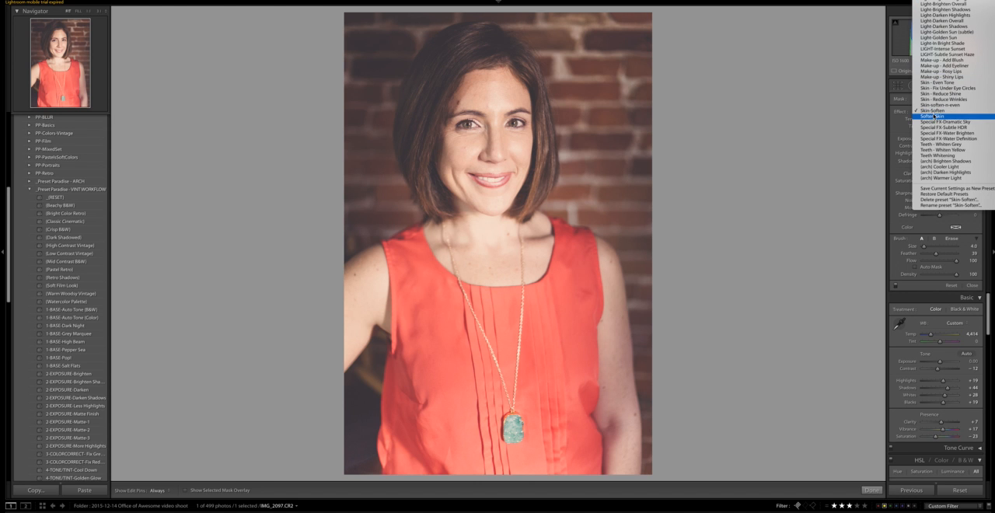
pyautogui.click(935, 116)
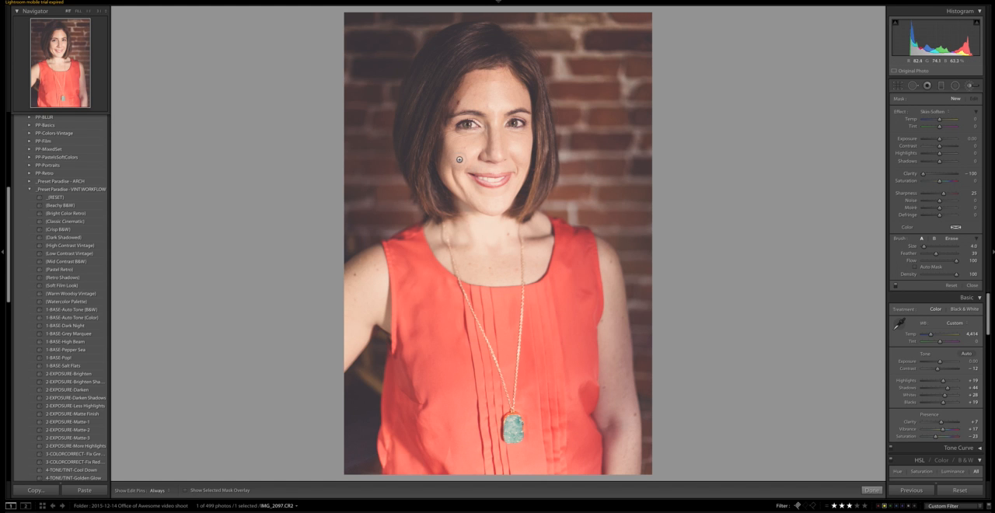
pyautogui.moveTo(451, 137)
pyautogui.mouseDown()
pyautogui.moveTo(481, 141)
pyautogui.moveTo(442, 155)
pyautogui.moveTo(467, 159)
pyautogui.mouseUp()
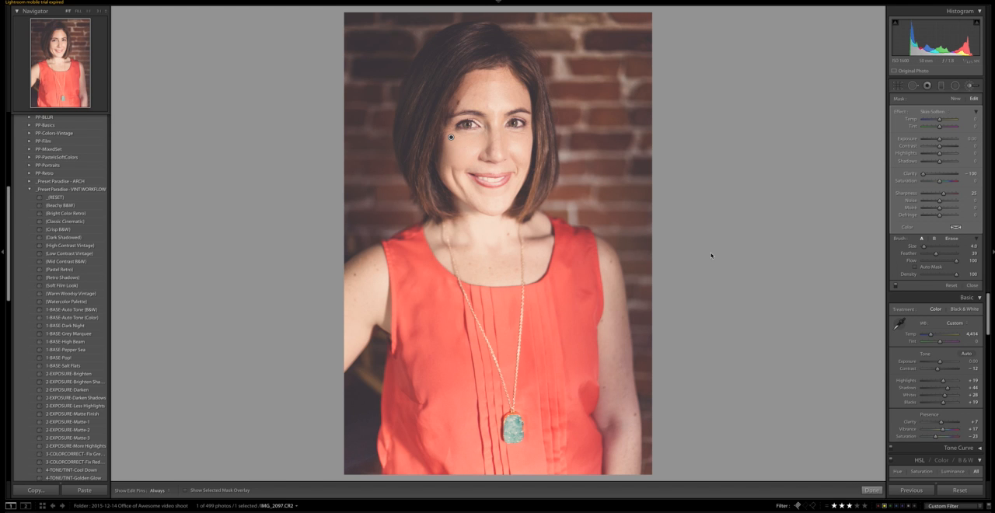
# Step: Try a lower brush flow, inspect the softened skin without edit pins, and restore the flow to 100
pyautogui.moveTo(957, 264); pyautogui.dragTo(946, 264)
pyautogui.press('h')
pyautogui.press('h')
pyautogui.press('h')
pyautogui.moveTo(946, 261); pyautogui.dragTo(960, 262)
# Step: Set the skin mask's clarity to -50 and save its settings as a new brush preset named "Skin - Soften2"
pyautogui.moveTo(924, 176); pyautogui.dragTo(932, 176)
pyautogui.click(925, 113)
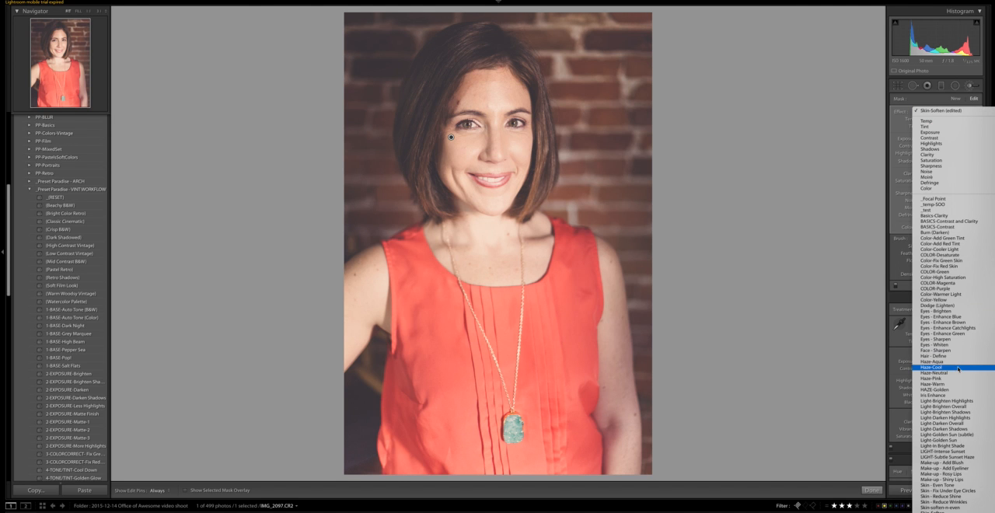
pyautogui.scroll(-3, 959, 370)
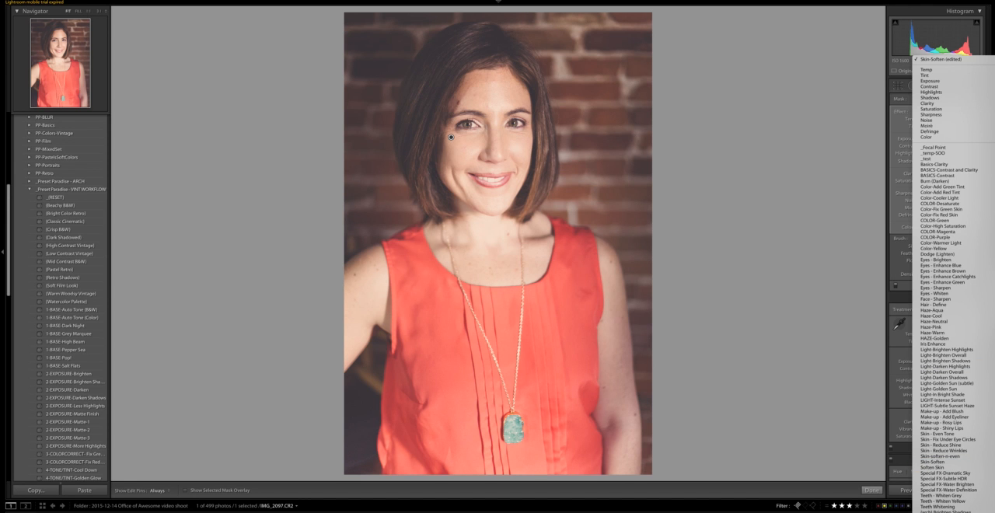
pyautogui.click(953, 511)
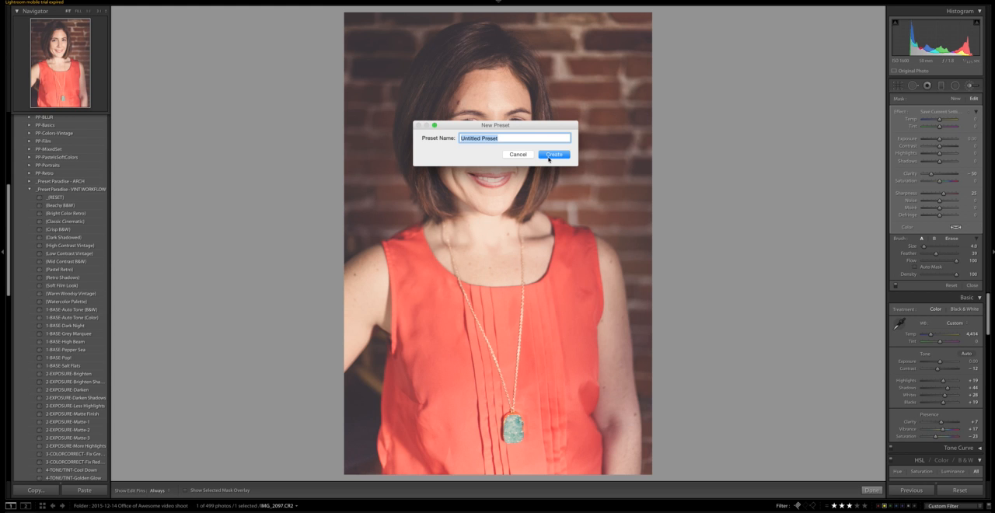
pyautogui.write('Skin - Soften2')
pyautogui.press('Return')
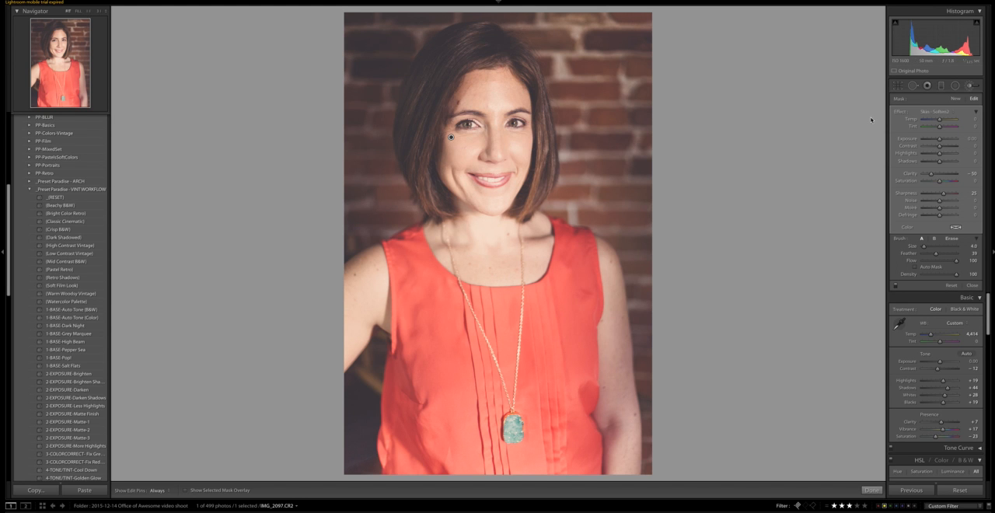
# Step: Start a new brush mask with the Eyes - Sharpen effect and set its exposure to 0.29
pyautogui.click(956, 100)
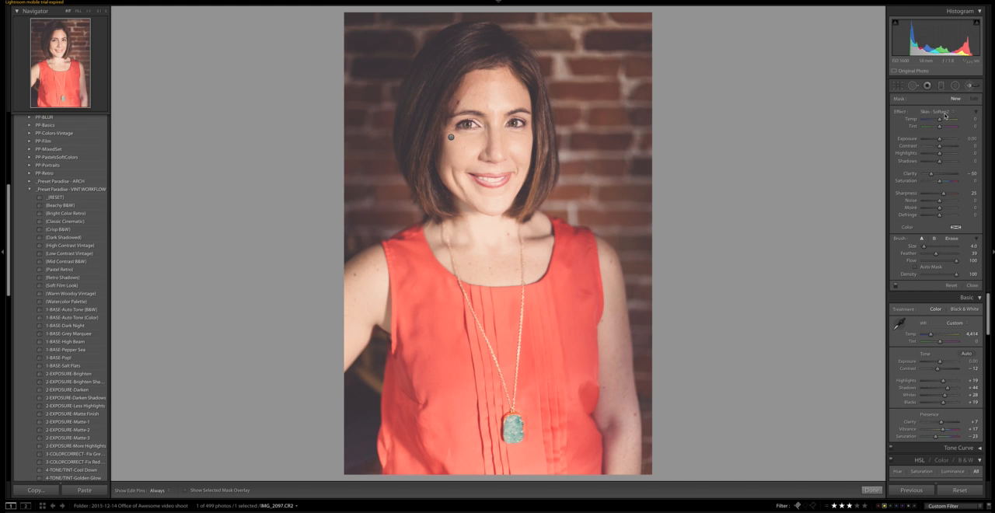
pyautogui.click(946, 113)
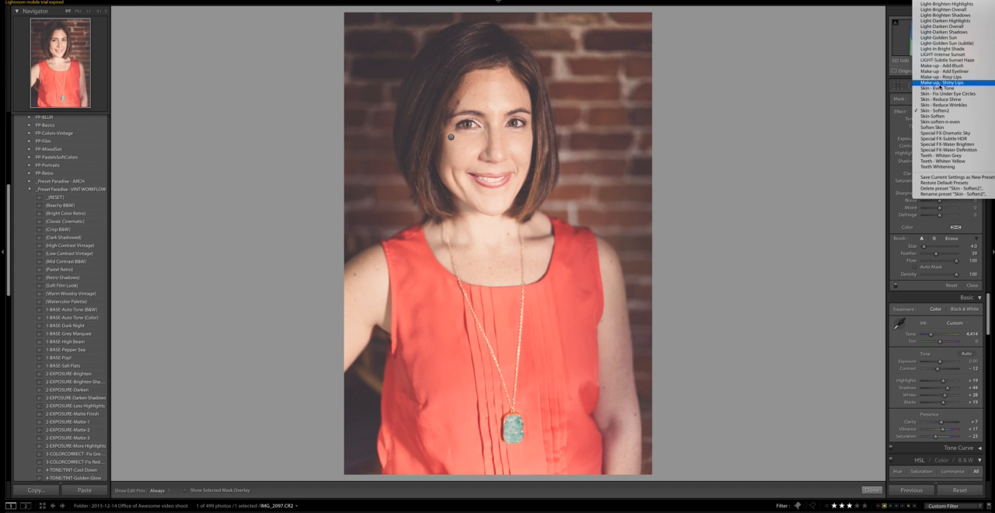
pyautogui.scroll(5, 941, 93)
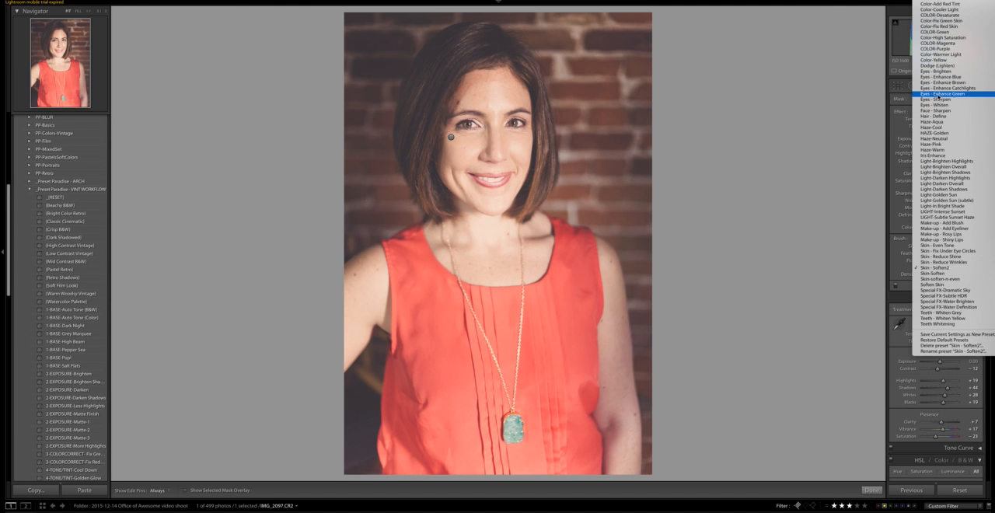
pyautogui.click(938, 100)
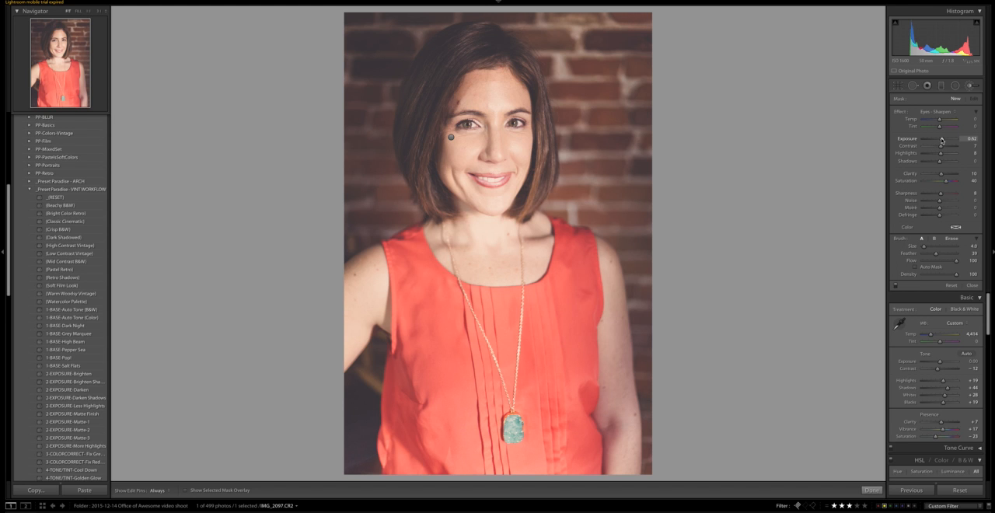
pyautogui.moveTo(942, 141); pyautogui.dragTo(941, 141)
# Step: Brush over both eyes at size 2.0 and flow 75 with the edit pins hidden, and finish the brush edit
pyautogui.click(947, 263)
pyautogui.press('[')
pyautogui.press('h')
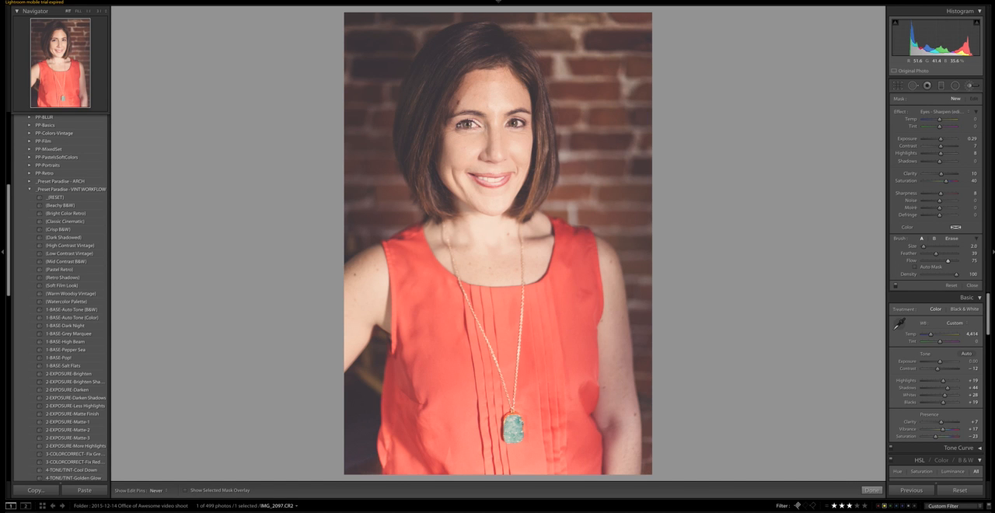
pyautogui.click(476, 125)
pyautogui.click(504, 127)
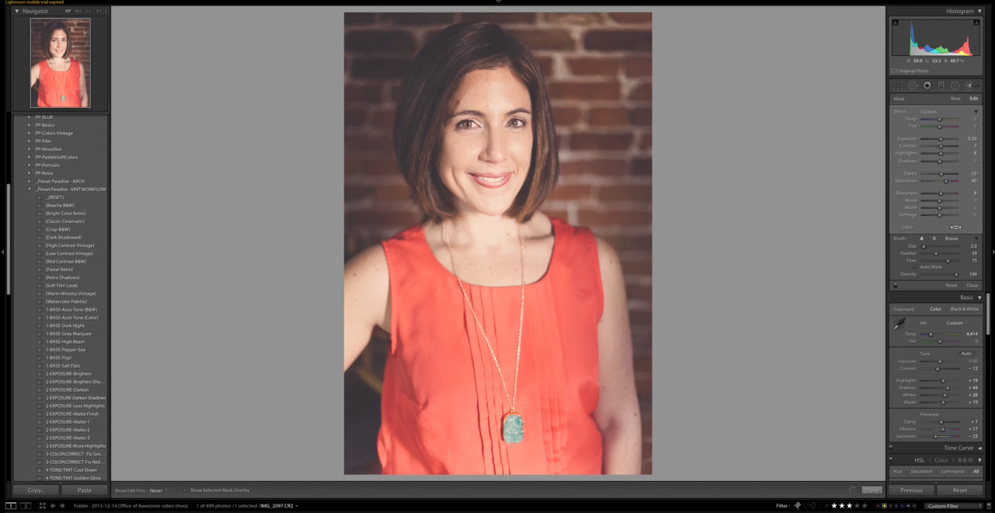
pyautogui.press('h')
pyautogui.click(871, 490)
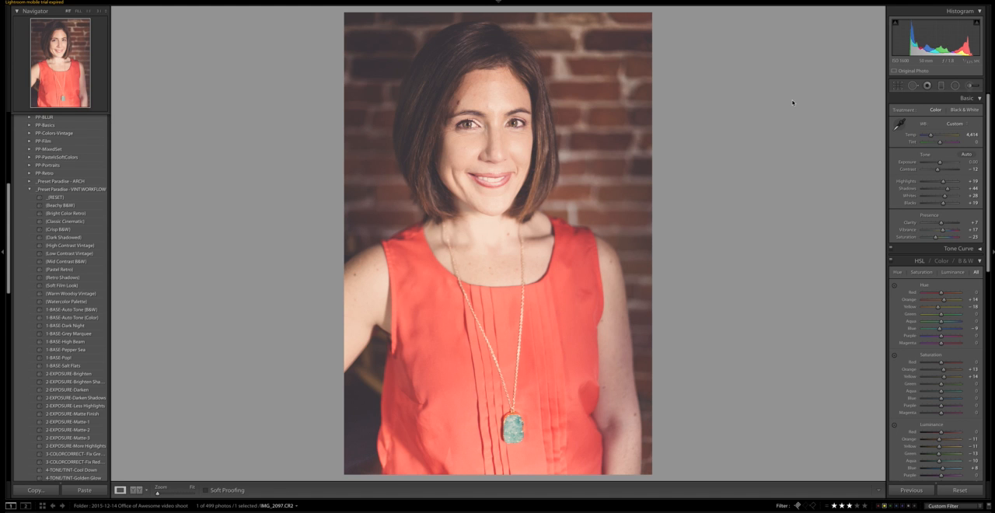
# Step: Reopen the brush adjustments, select the skin mask below the eye, and try the Skin-Soften effect on it
pyautogui.click(971, 86)
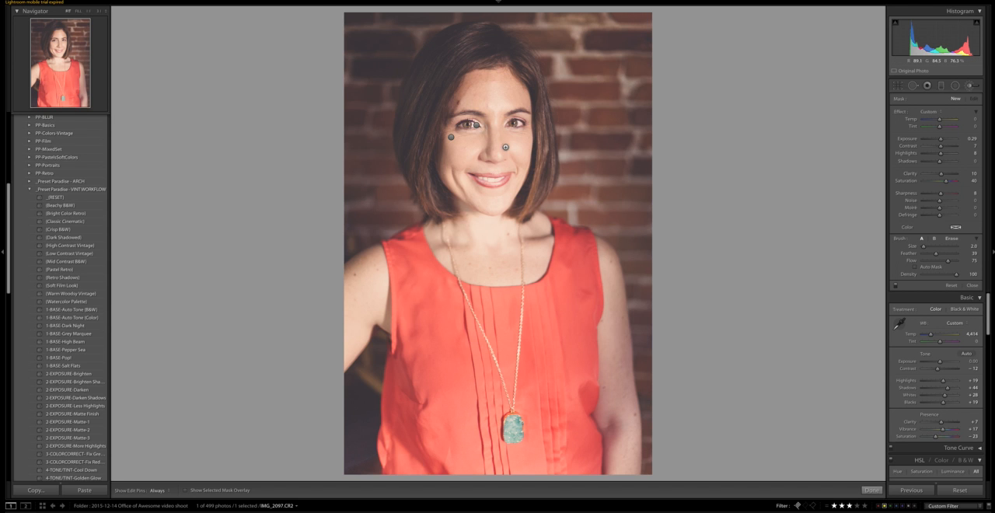
pyautogui.click(476, 126)
pyautogui.click(452, 137)
pyautogui.moveTo(452, 138)
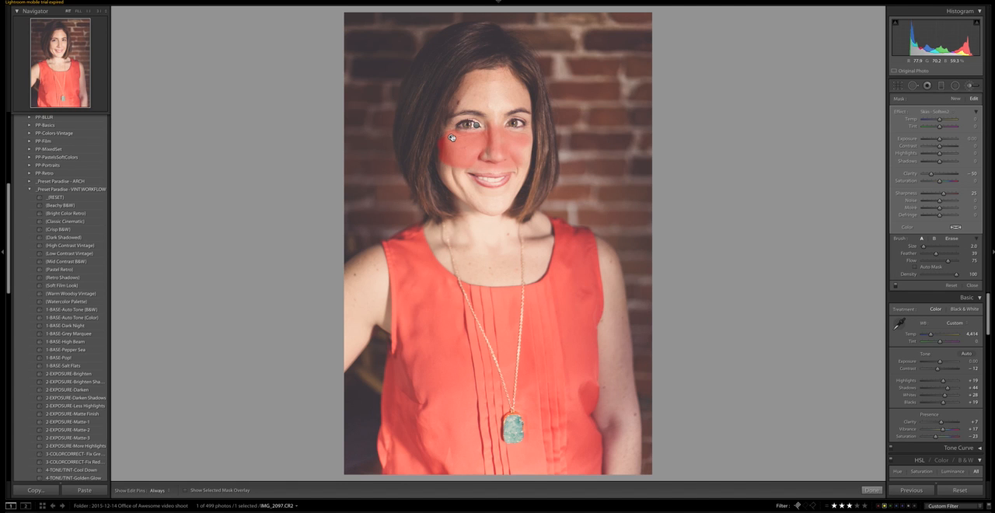
pyautogui.click(937, 113)
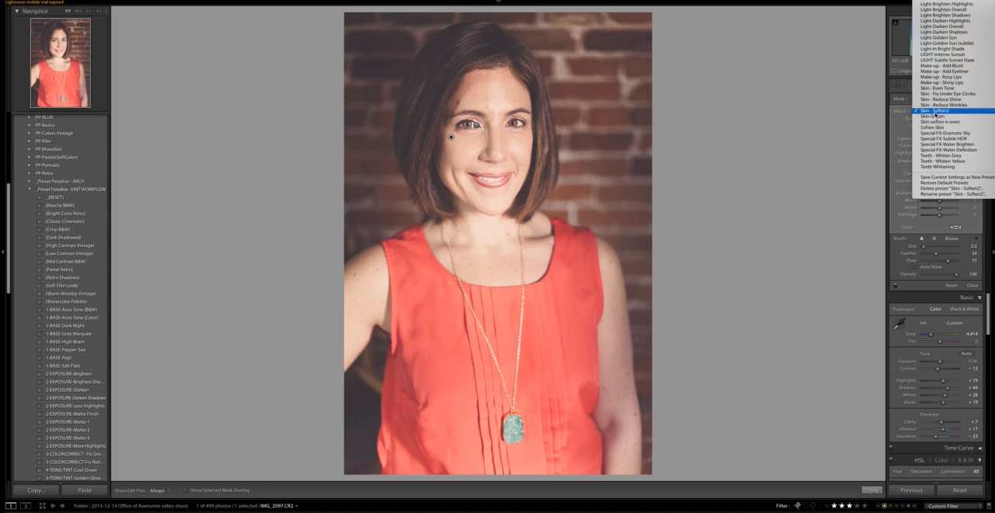
pyautogui.click(936, 116)
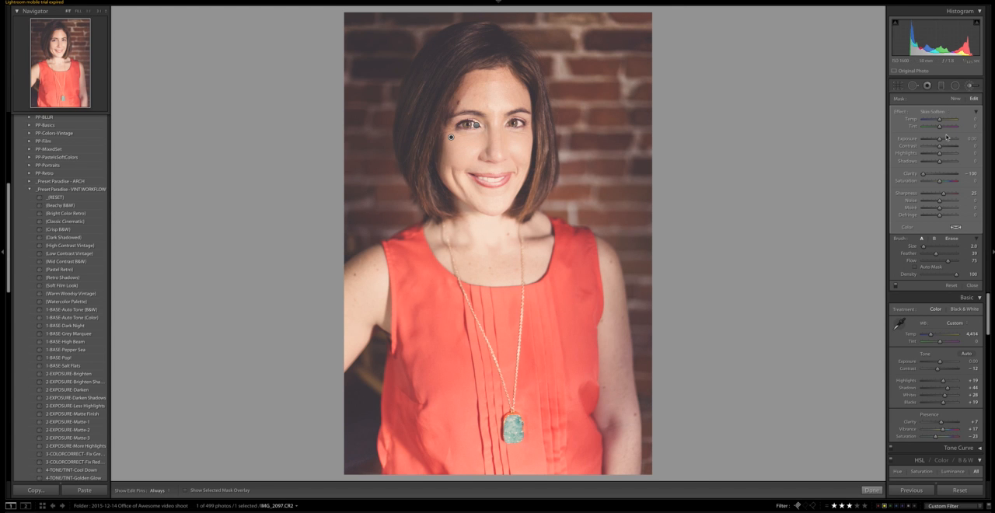
# Step: Switch the skin mask's effect back to Skin - Soften2 and finish the brush edit
pyautogui.click(937, 112)
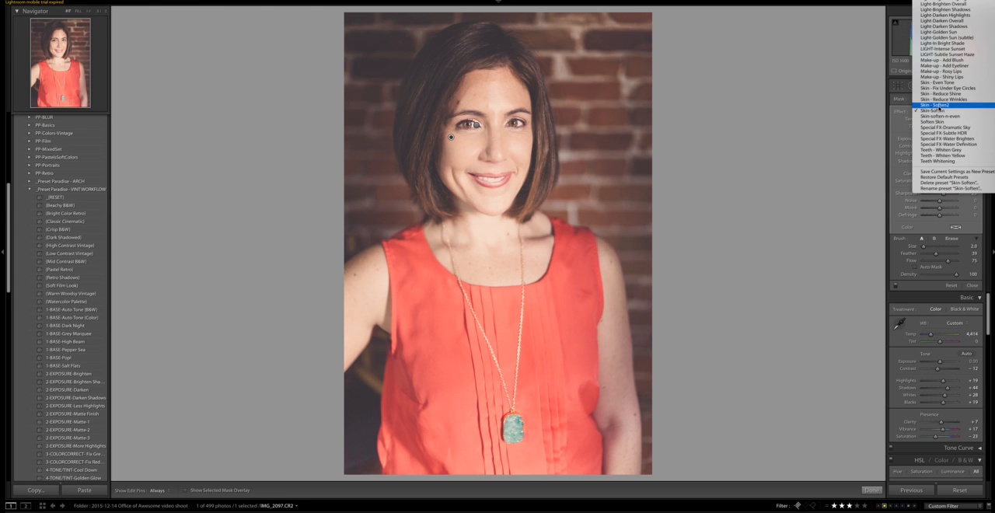
pyautogui.click(939, 106)
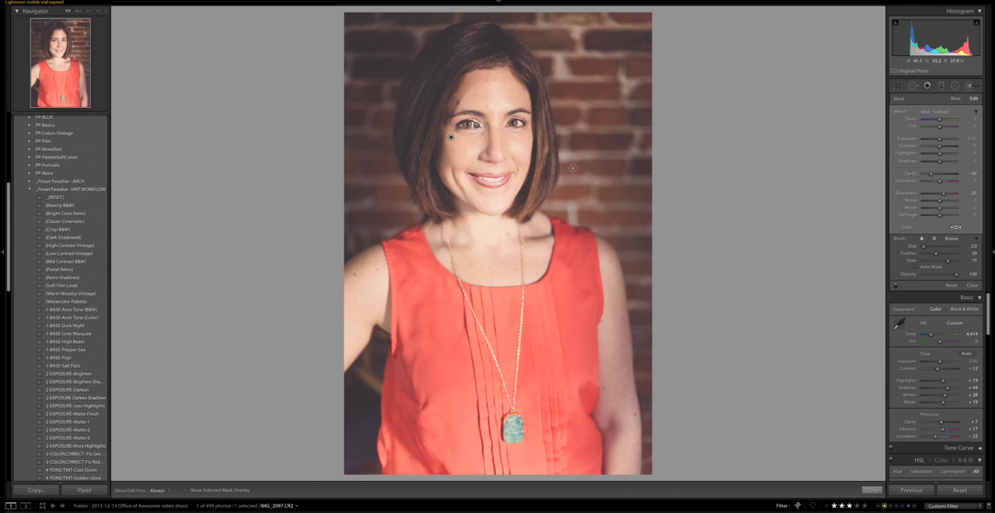
pyautogui.scroll(-3, 574, 168)
pyautogui.click(872, 490)
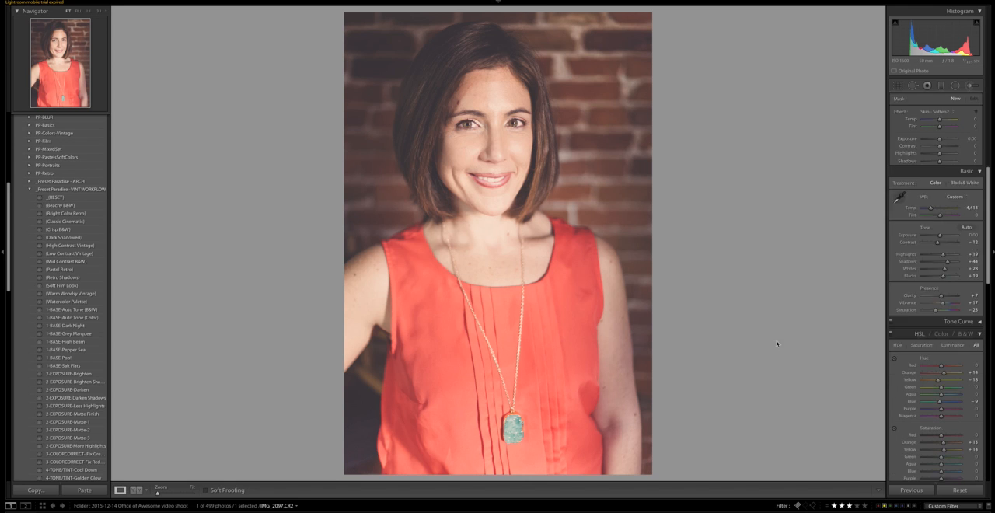